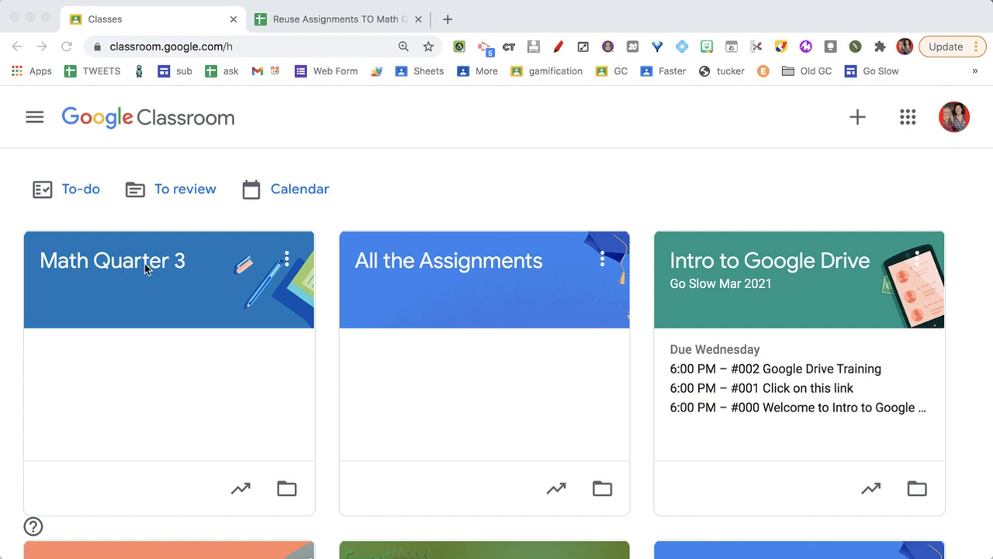
Go to Math Quarter 3's Classwork and expand the REUSE SPREADSHEET post to reach its spreadsheet link
click(149, 263)
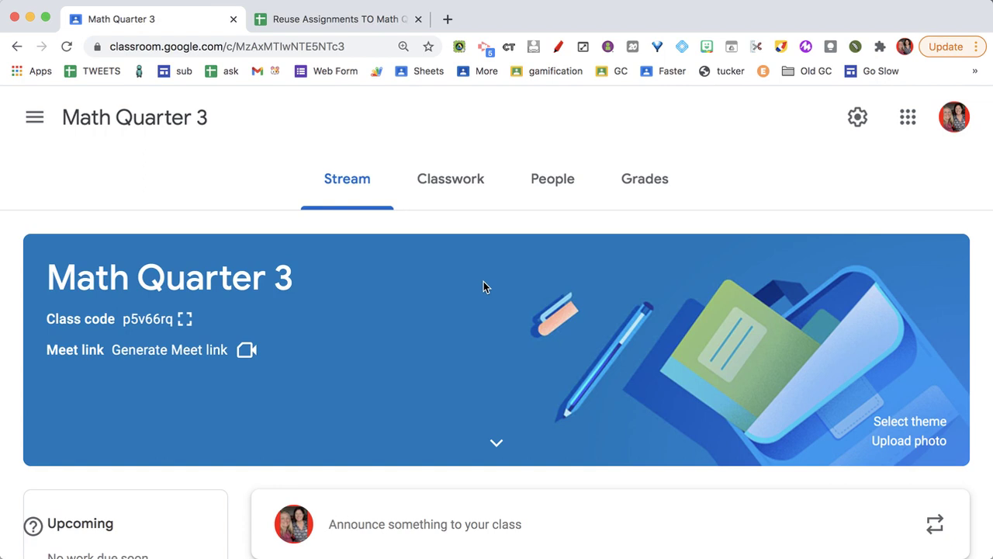
click(455, 187)
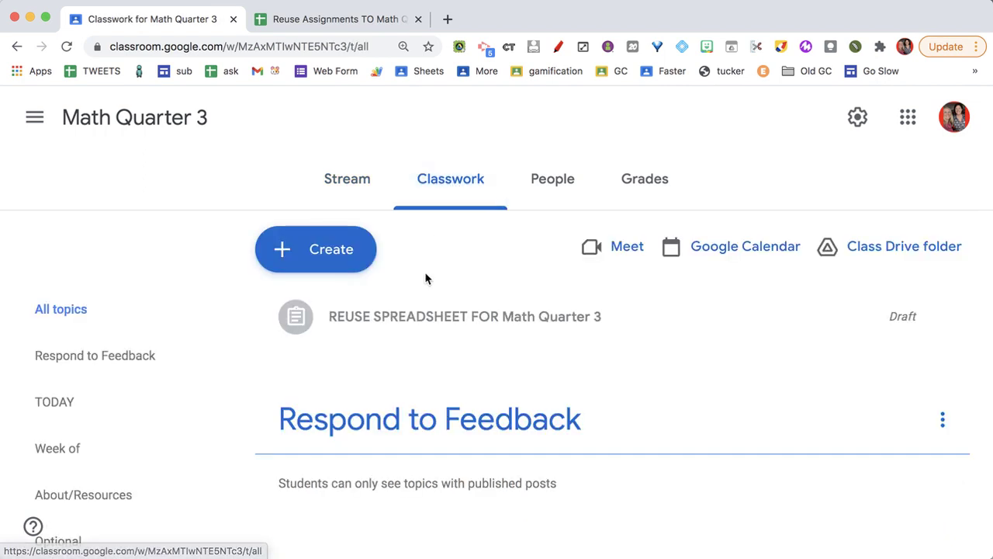
click(395, 326)
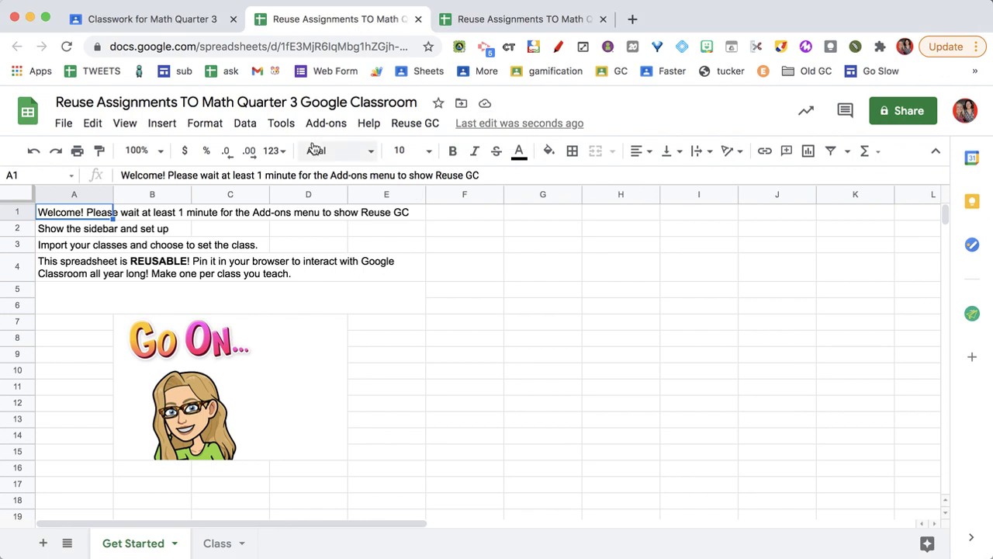
Launch Reuse GC's Create Assignments sidebar and scroll down to its SHOW ROSTER button
click(326, 122)
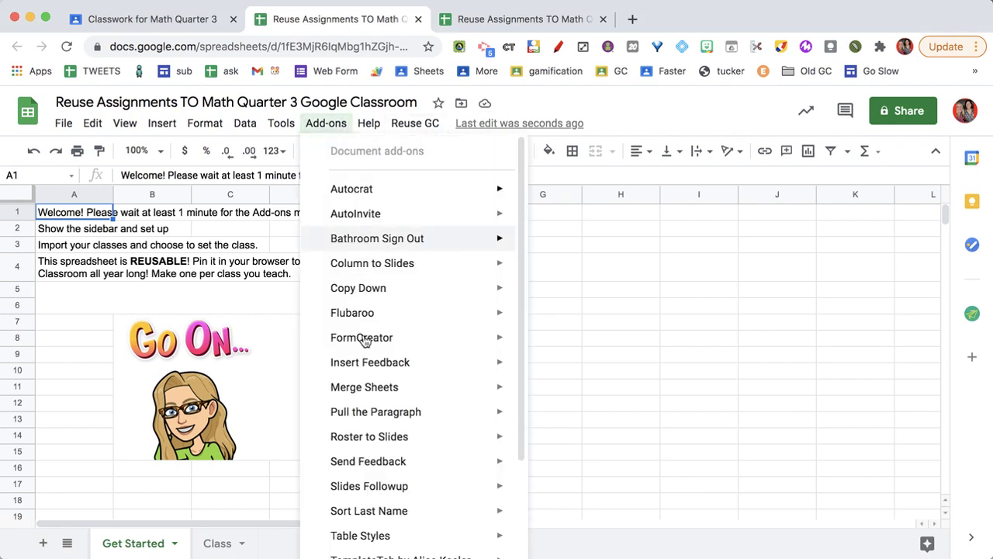
scroll(341, 388, down, 3)
mouse_move(361, 485)
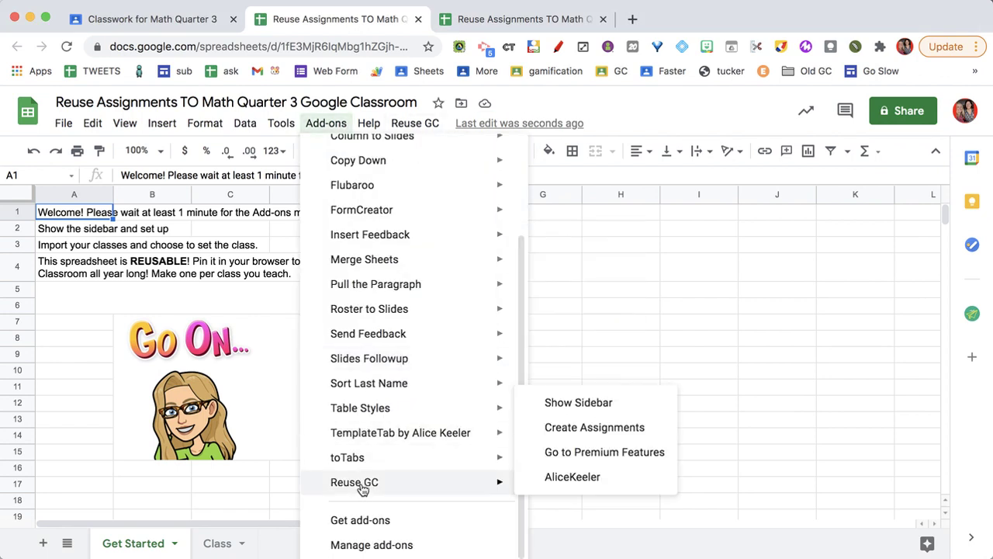
click(636, 433)
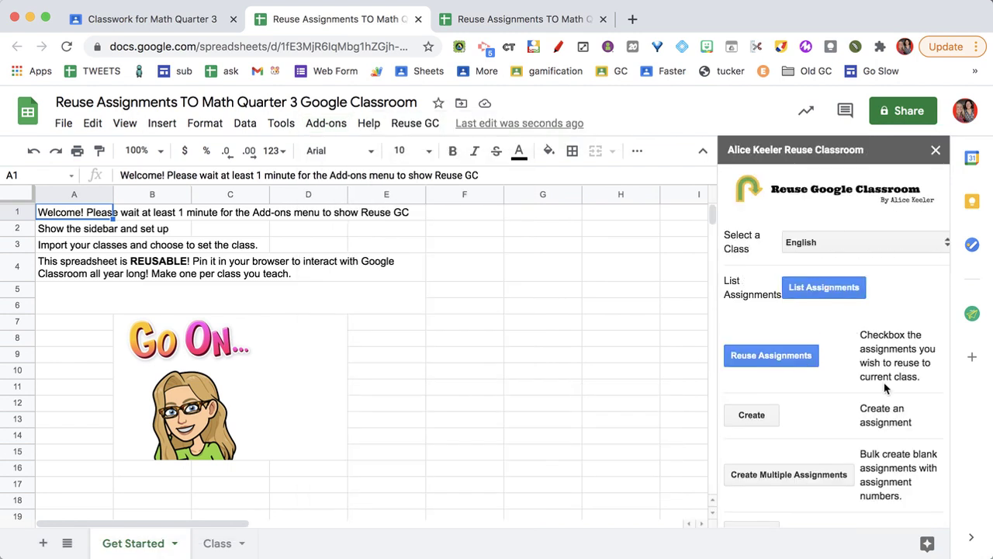
scroll(885, 388, down, 3)
scroll(885, 388, down, 7)
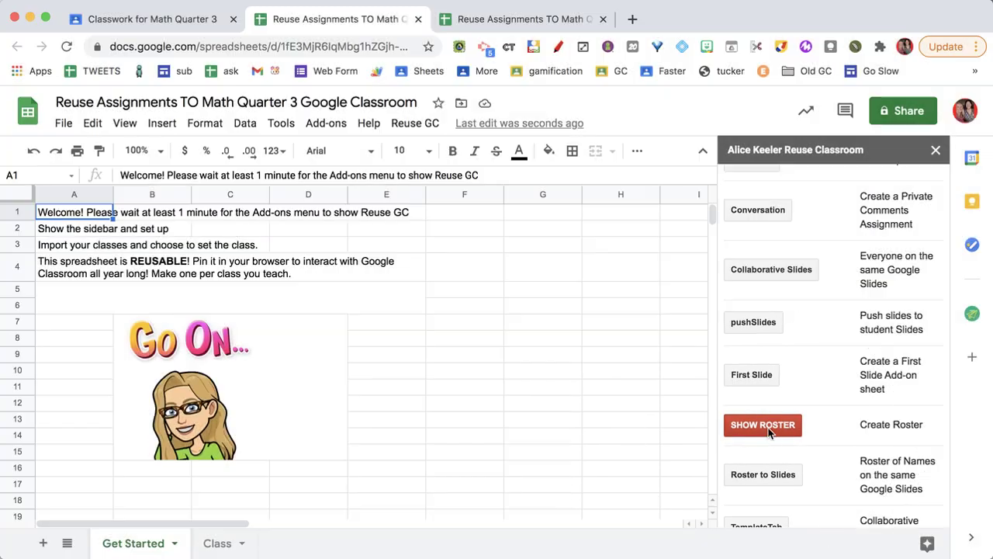
Generate the class roster sheet and delete the student in row 10
click(772, 434)
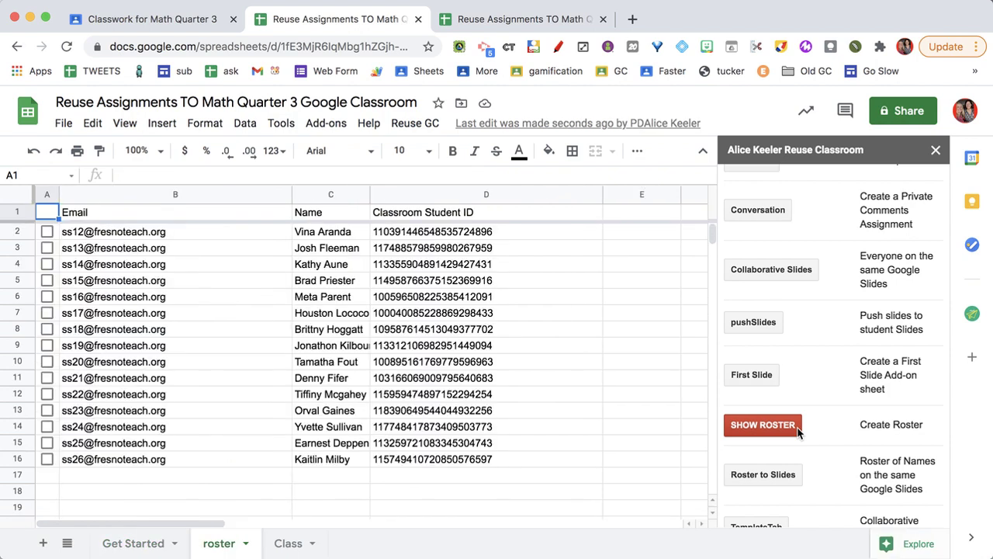
click(185, 418)
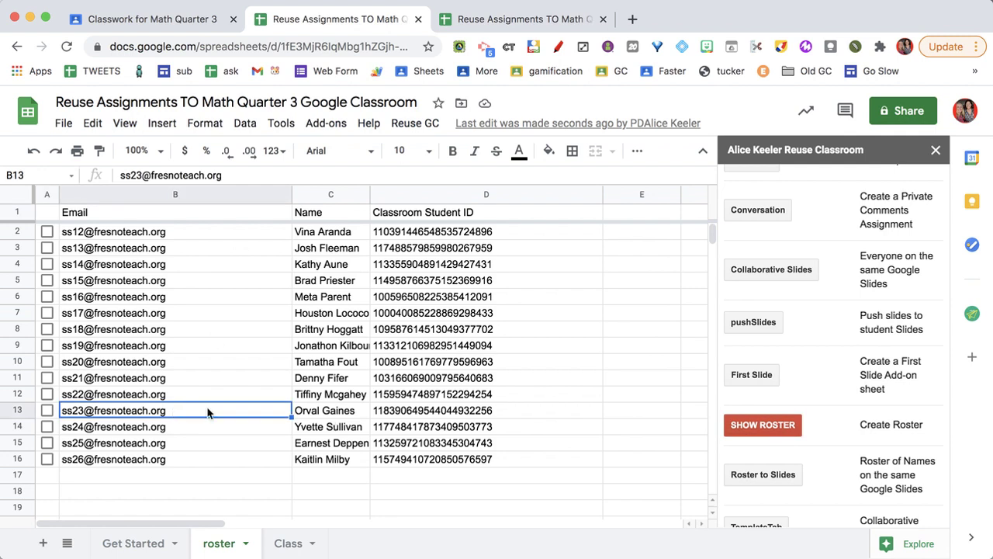
right_click(17, 363)
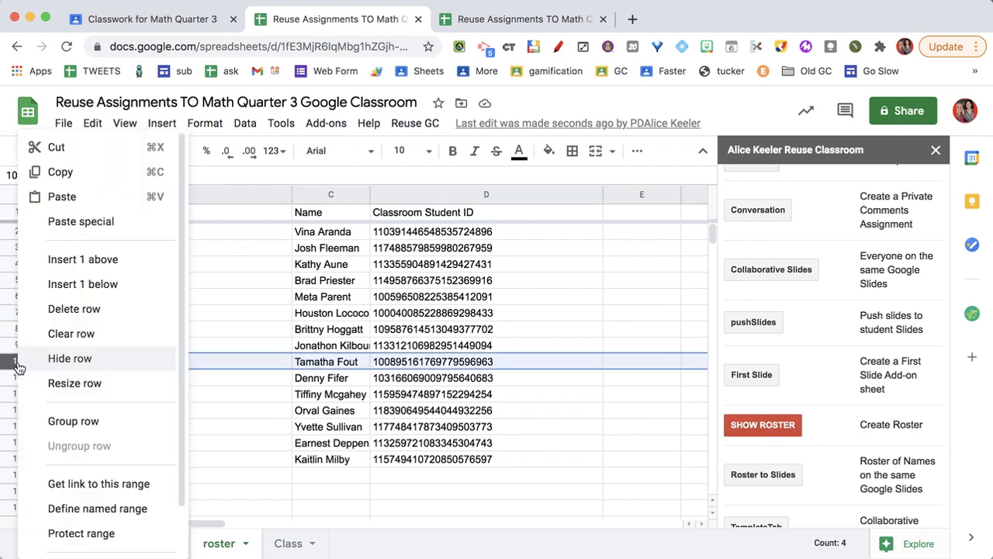
click(74, 308)
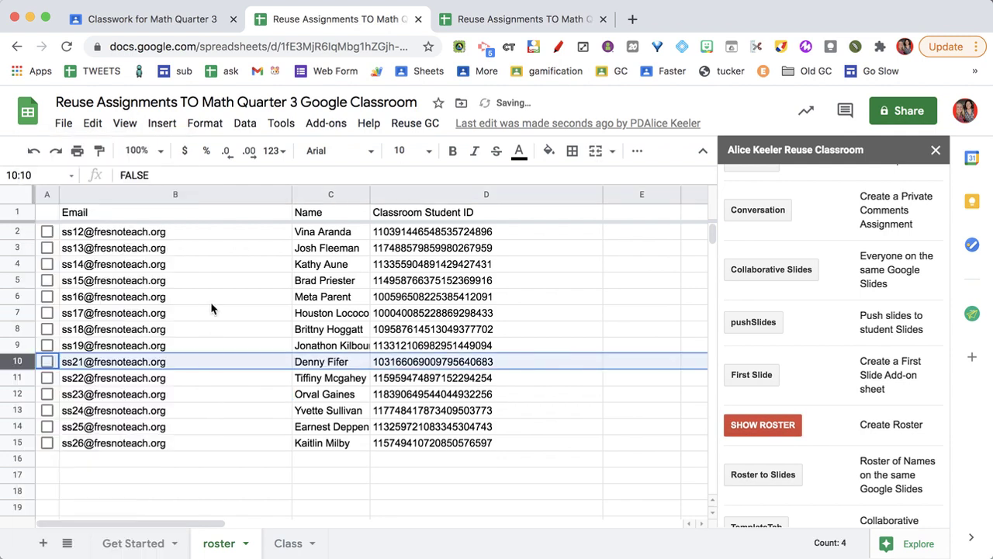
click(573, 412)
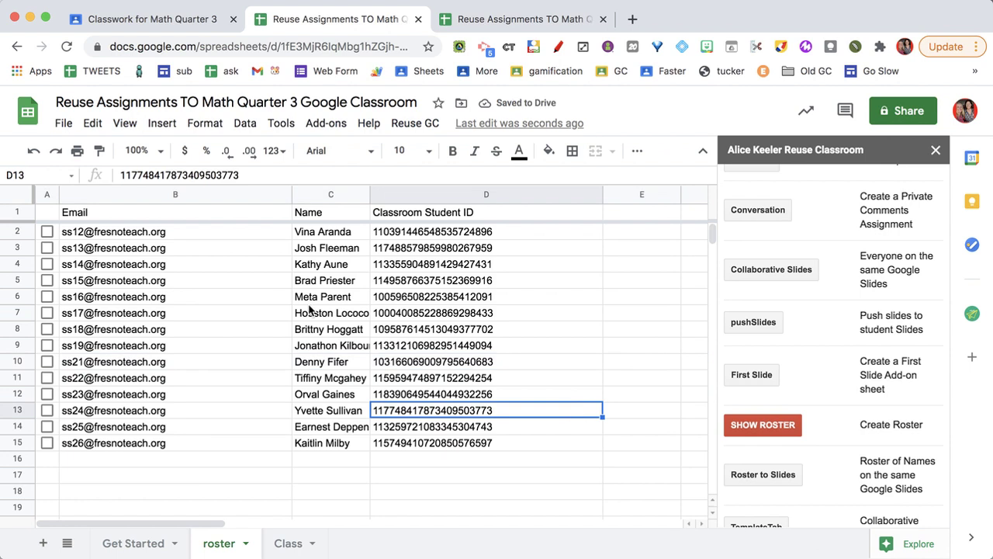
Select the remaining student emails in B2:B15
drag(242, 237, 242, 247)
drag(241, 361, 244, 440)
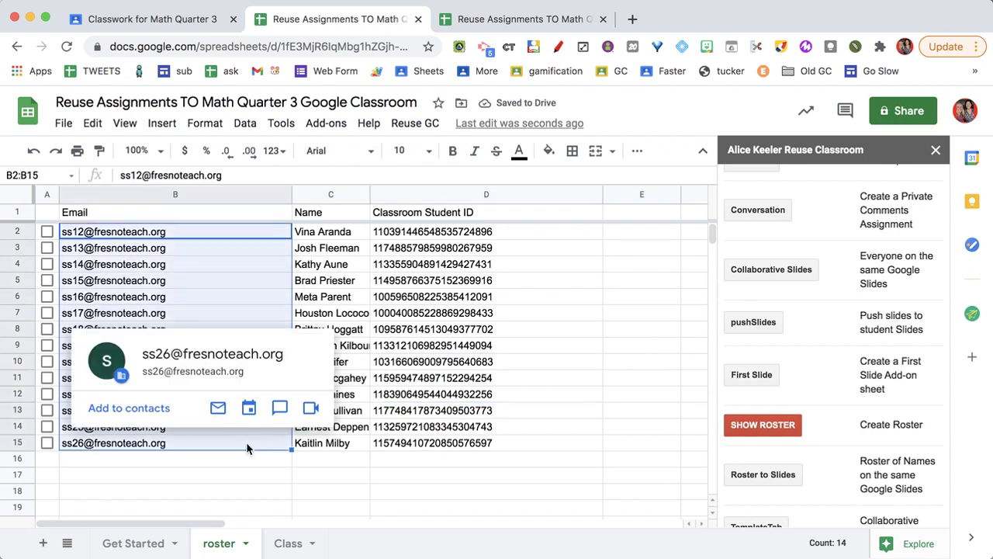
scroll(792, 452, down, 5)
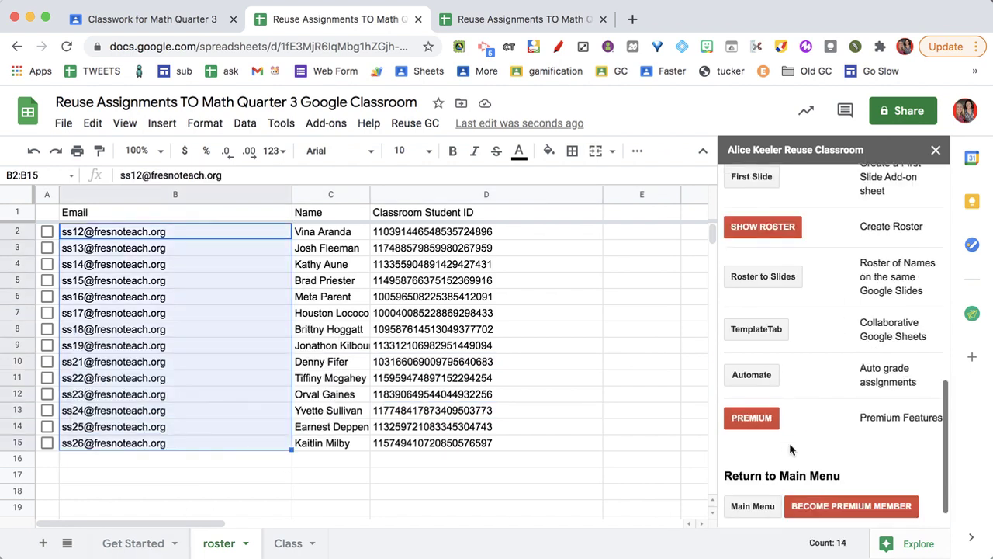
From the add-on's Main Menu, choose Start a New Class and name it 'Quarter 4 Math Class'
click(750, 507)
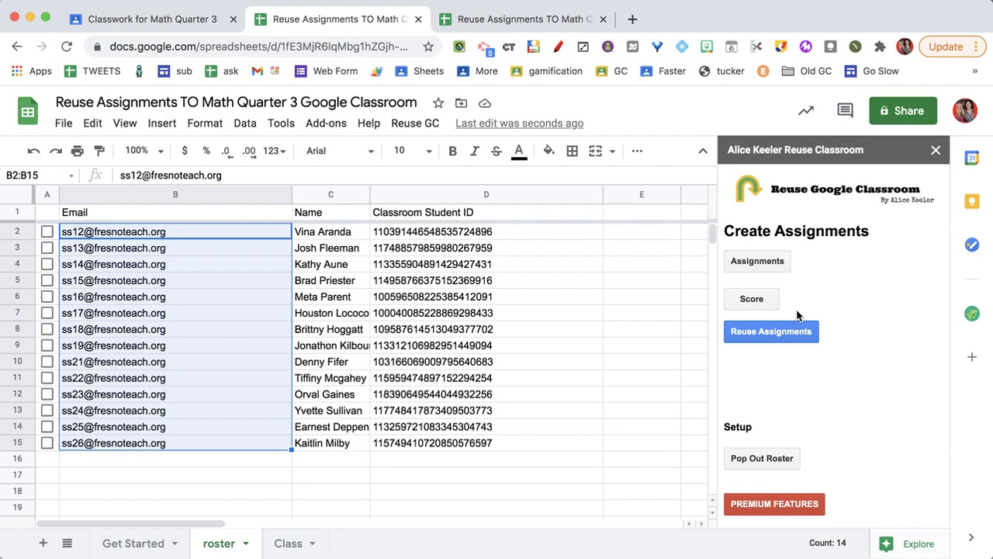
scroll(797, 333, down, 3)
scroll(795, 344, down, 3)
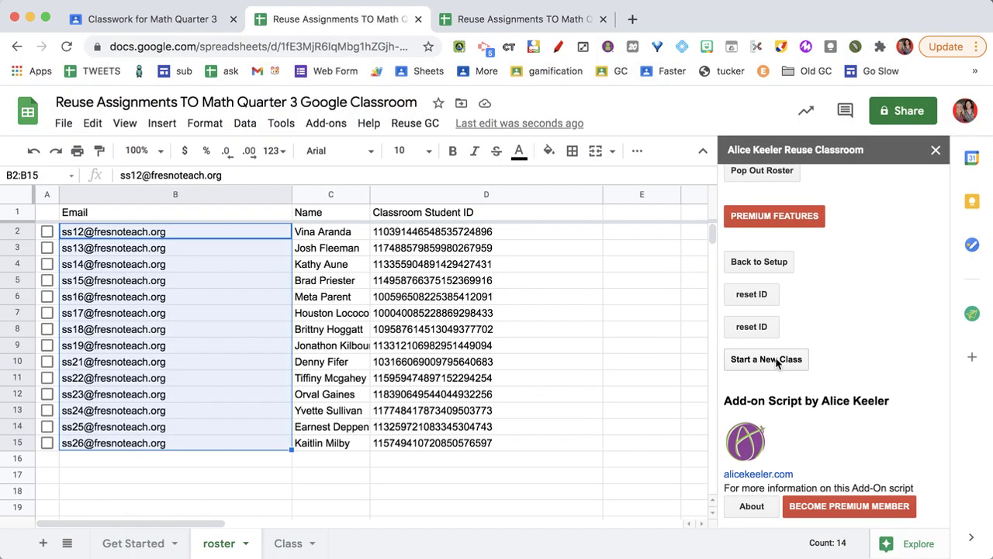
click(777, 362)
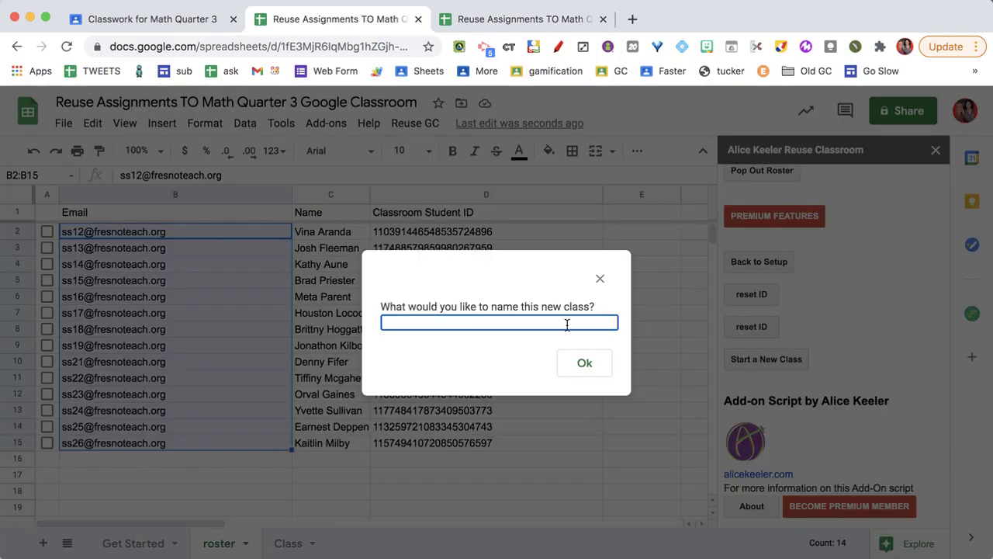
text(Aur)
key(BackSpace)
text(Quater)
key(BackSpace)
key(BackSpace)
key(BackSpace)
text(rter 4 Math Class)
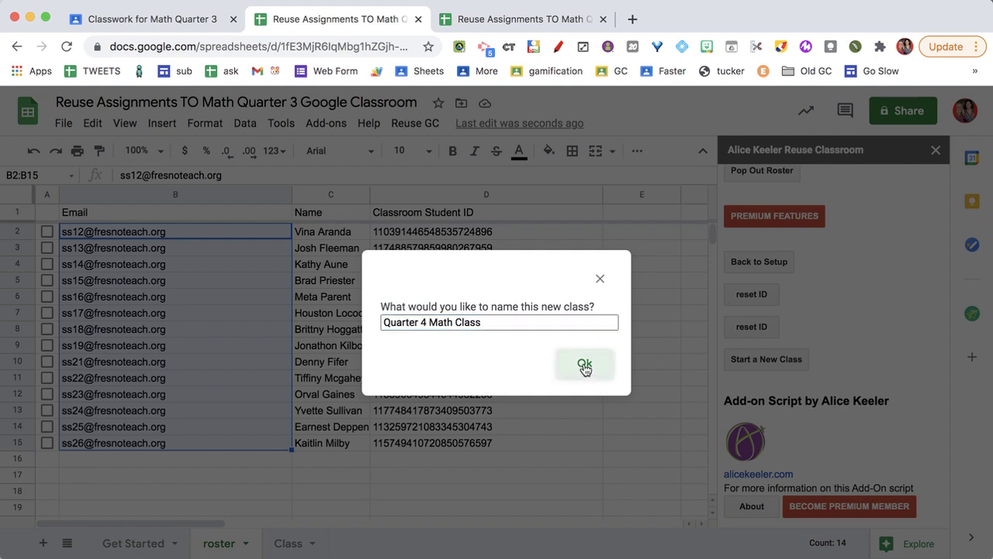
click(584, 365)
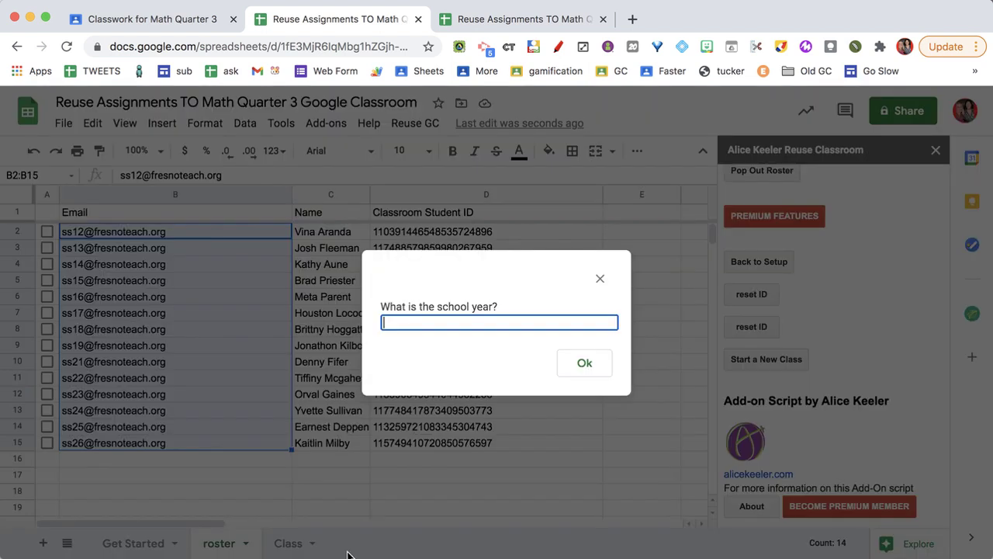
Enter 2021 as the school year, skip preset topics, and open the new Quarter 4 Math Class spreadsheet
text(2021)
click(582, 363)
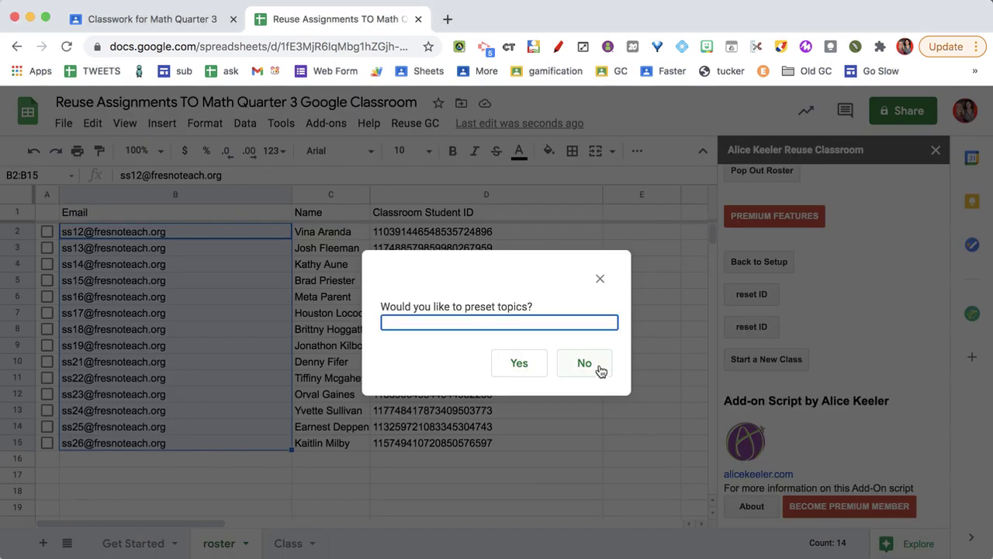
click(596, 370)
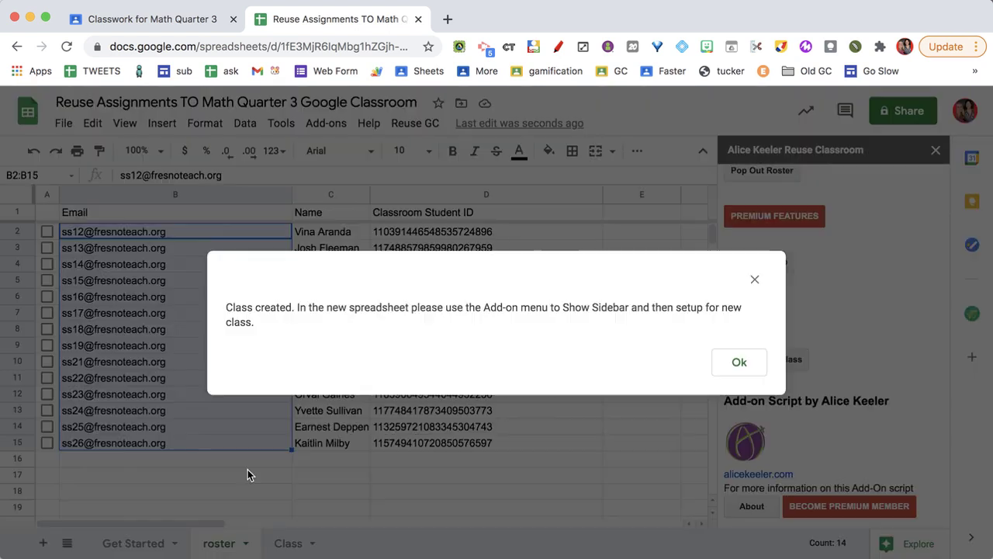
click(730, 362)
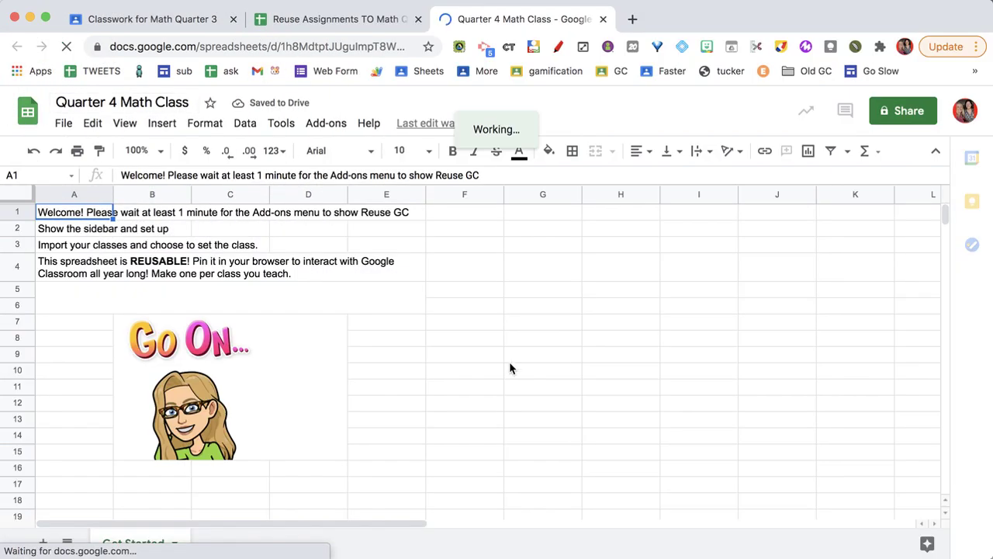
click(510, 367)
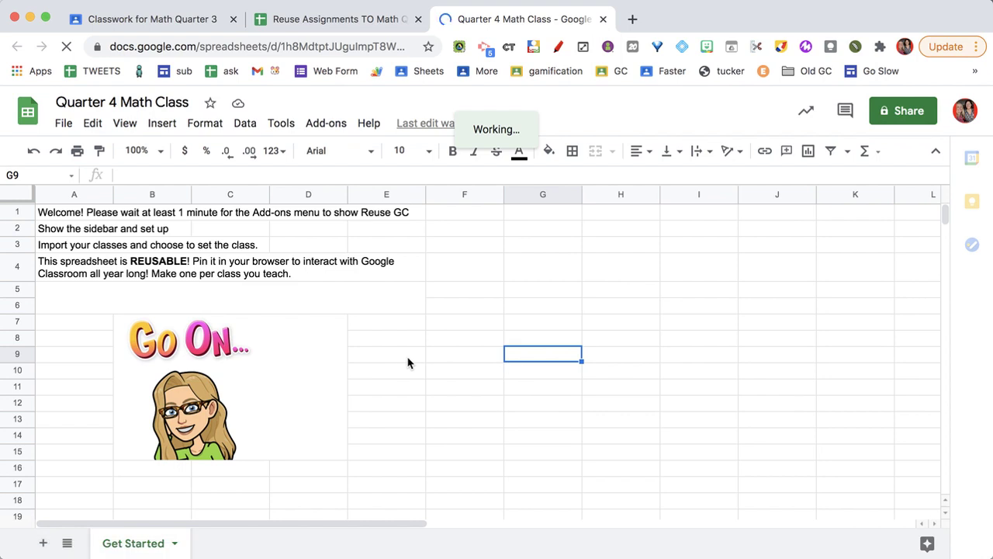
Accept the Quarter 4 Math Class teaching invitation from Classroom's Classes page, then return to the spreadsheet
click(186, 22)
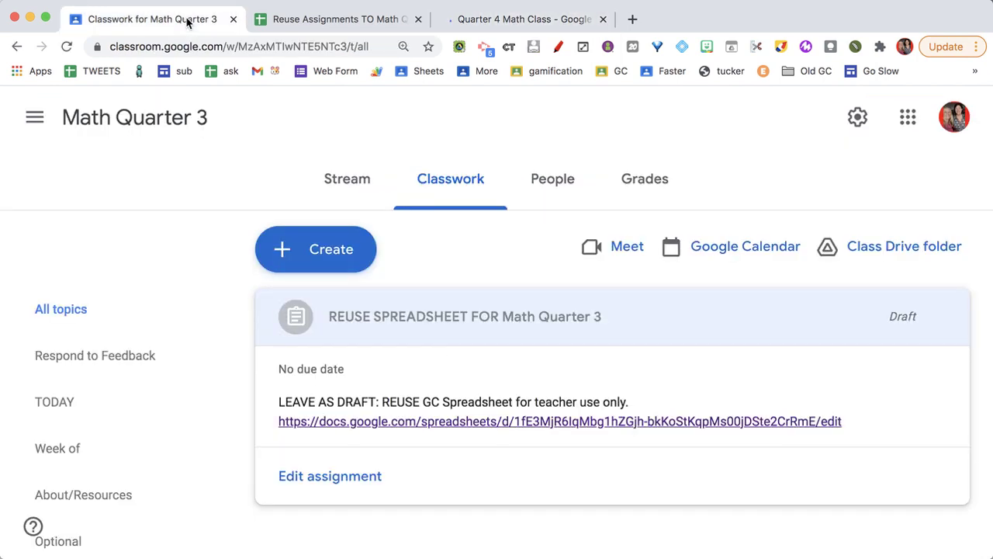
click(36, 120)
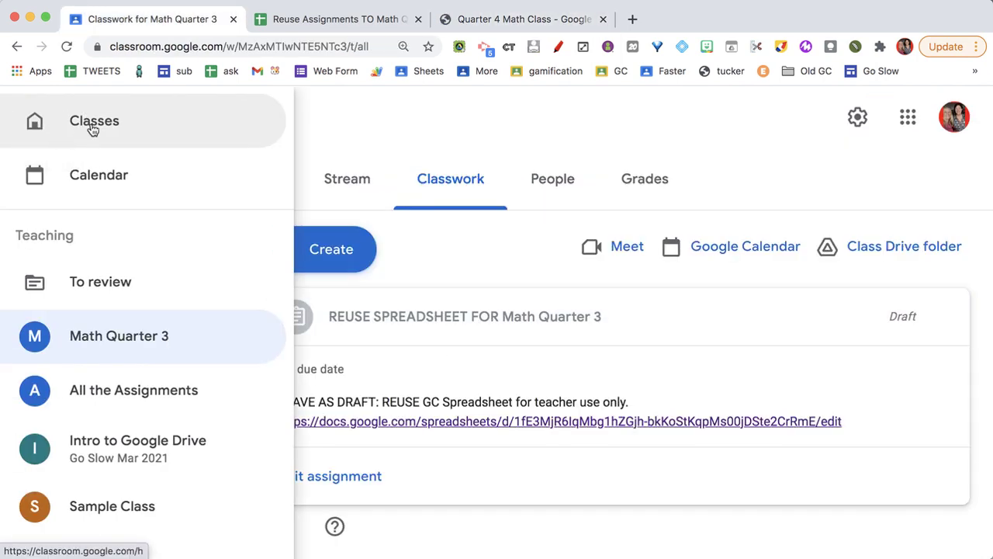
click(123, 124)
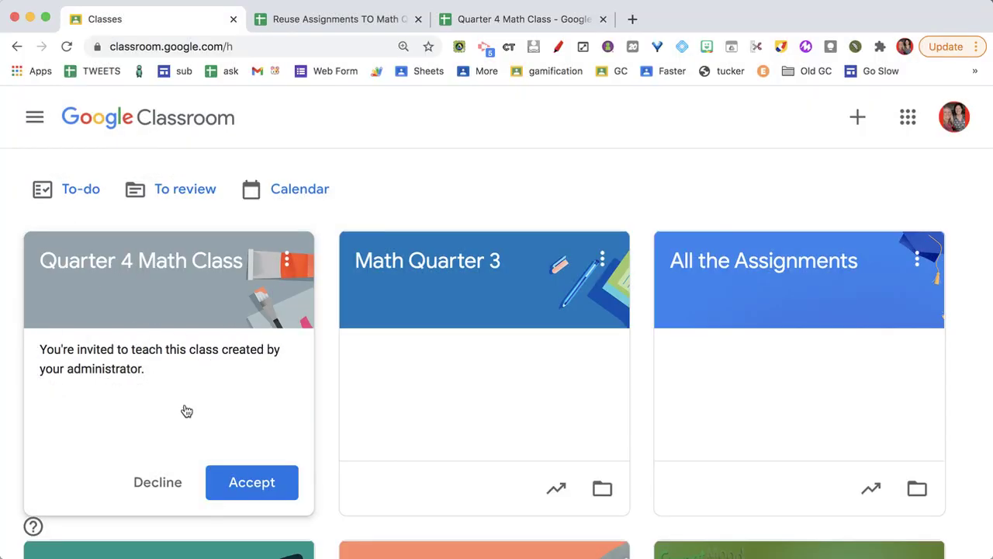
click(245, 482)
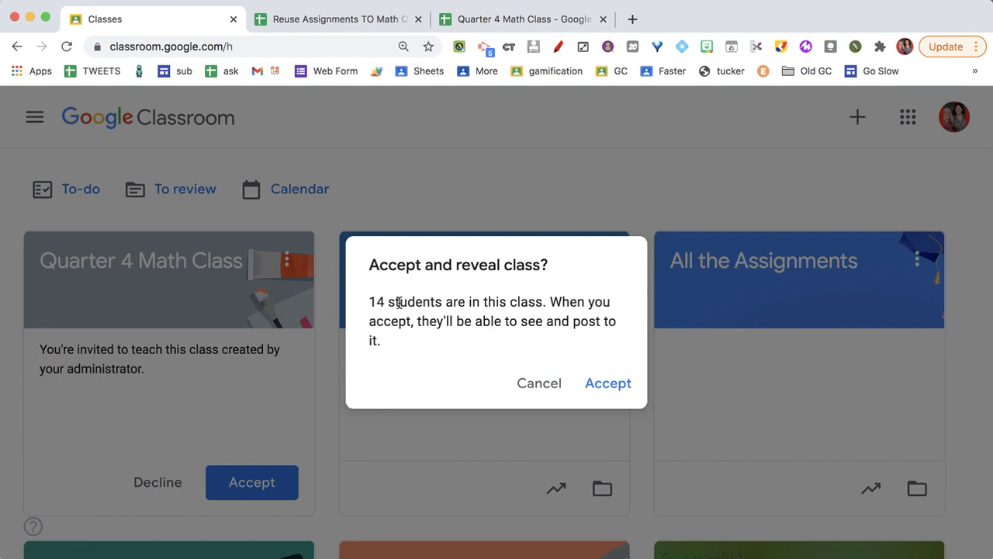
click(603, 392)
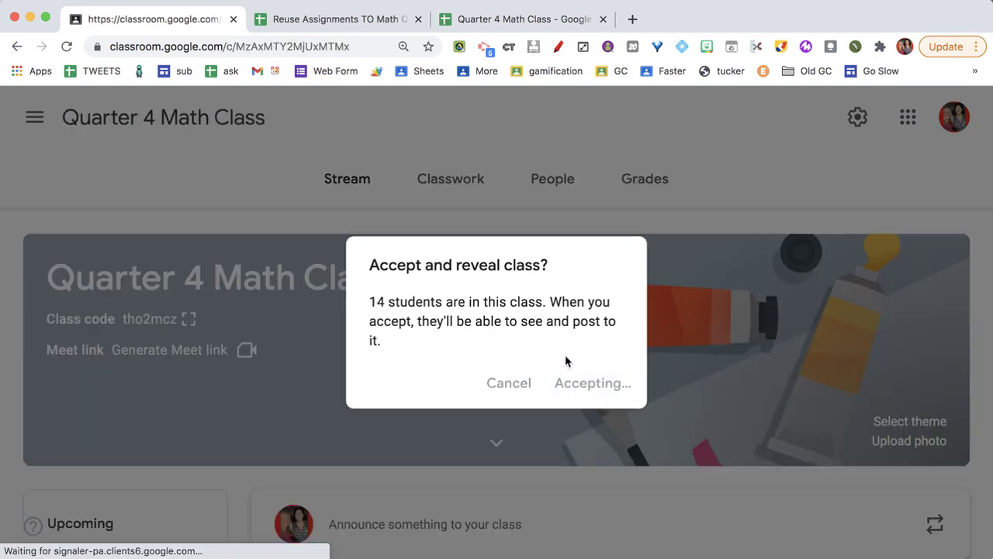
scroll(565, 361, down, 2)
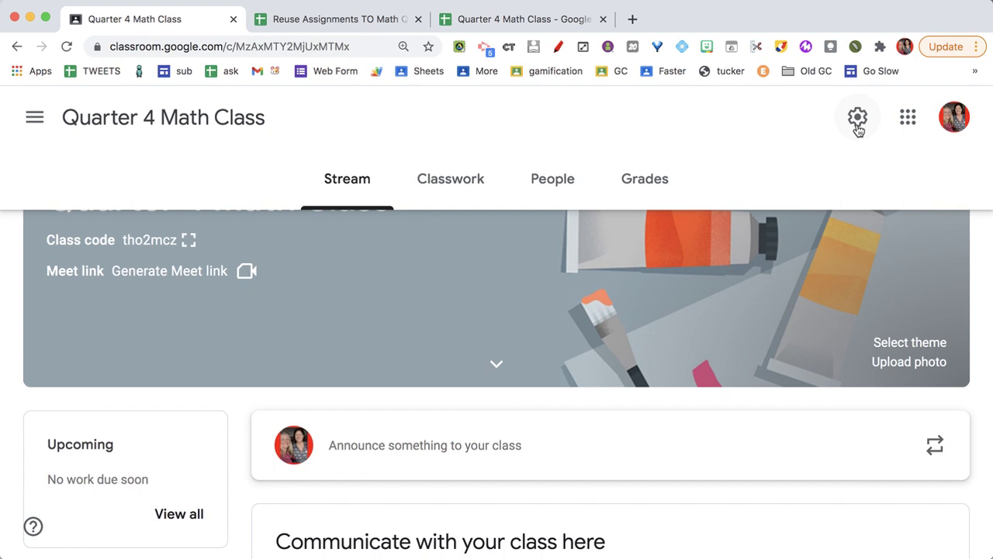
click(523, 24)
Show the Reuse GC sidebar, authorize the add-on's script, and run Set Up
click(326, 122)
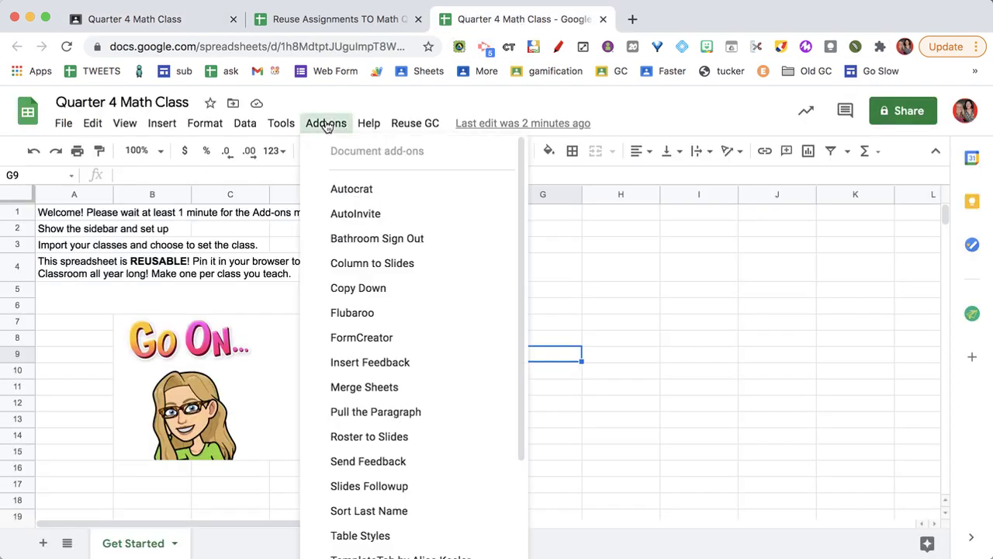
scroll(372, 397, down, 2)
mouse_move(370, 481)
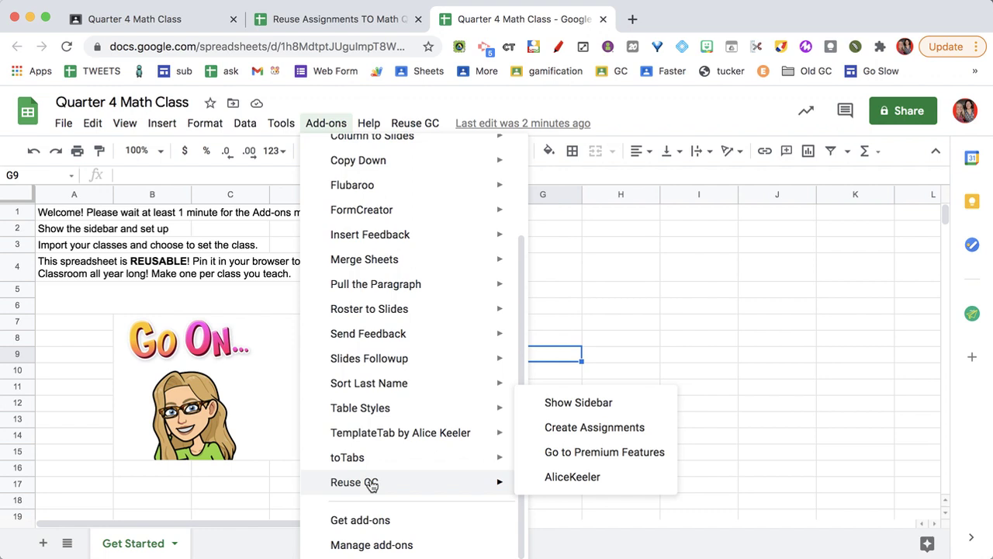
click(577, 405)
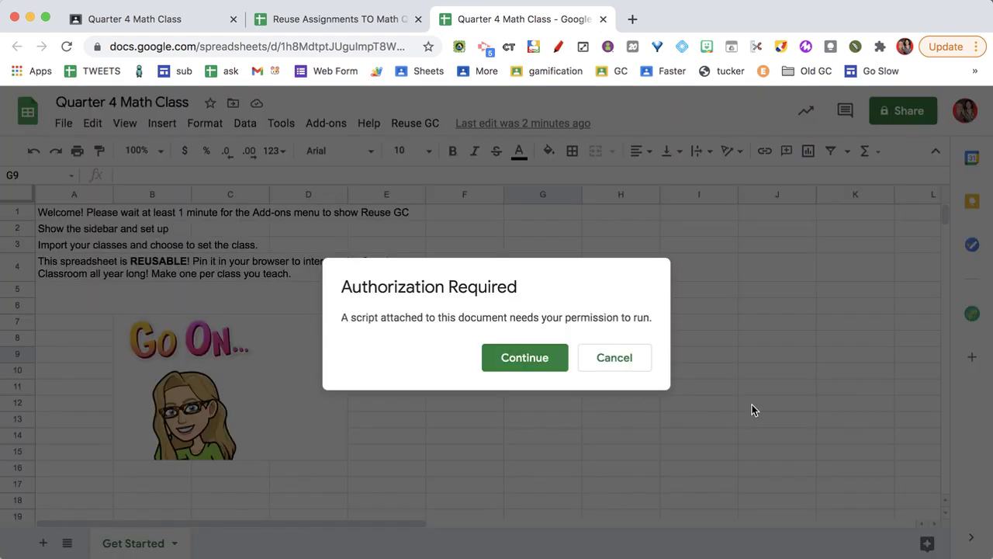
click(520, 364)
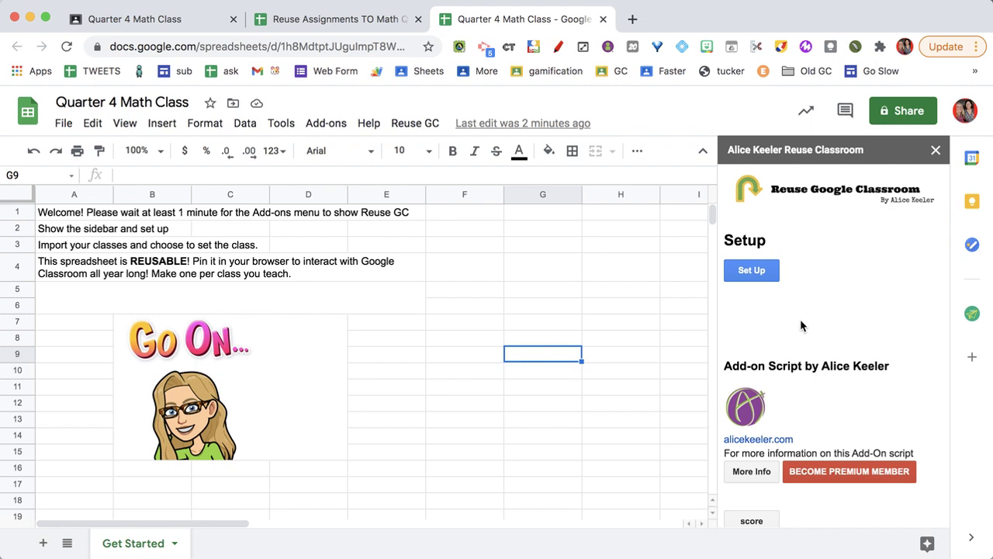
click(753, 272)
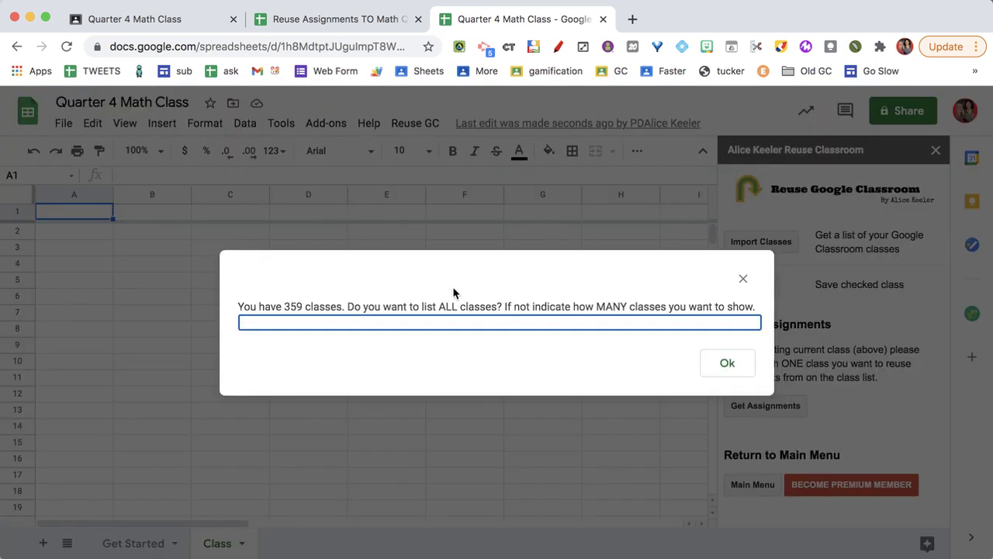
List 15 classes and set Quarter 4 Math Class as the spreadsheet's class
text(15)
click(727, 363)
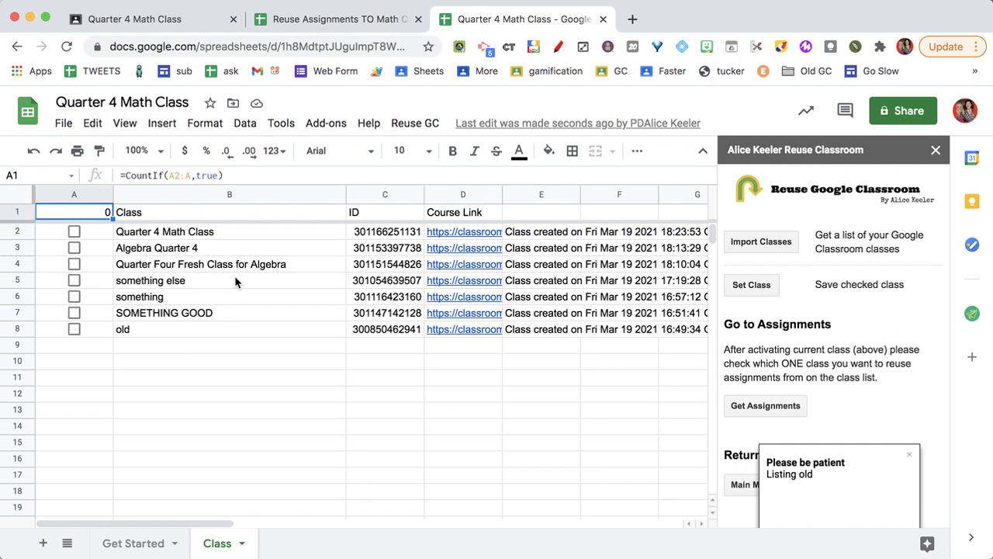
click(74, 231)
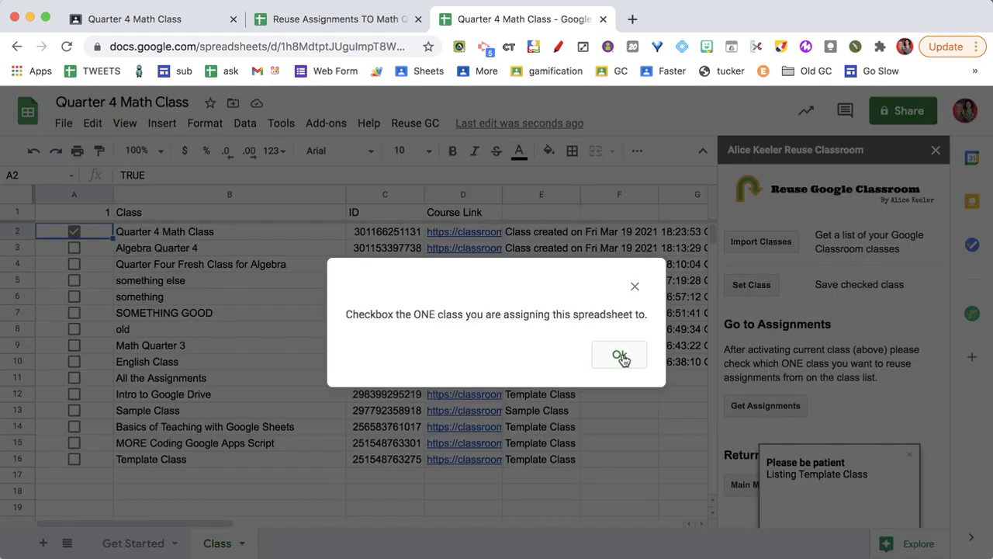
click(621, 358)
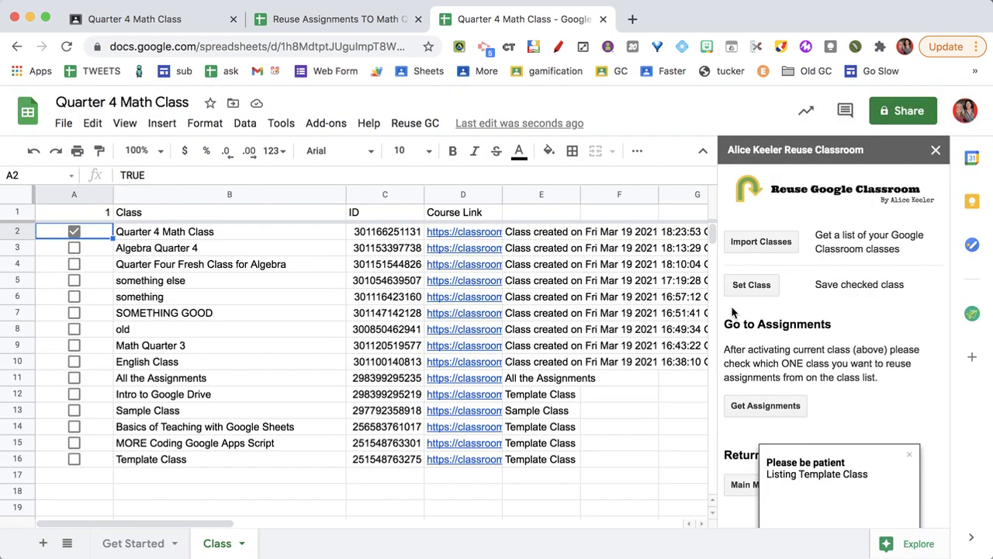
click(751, 285)
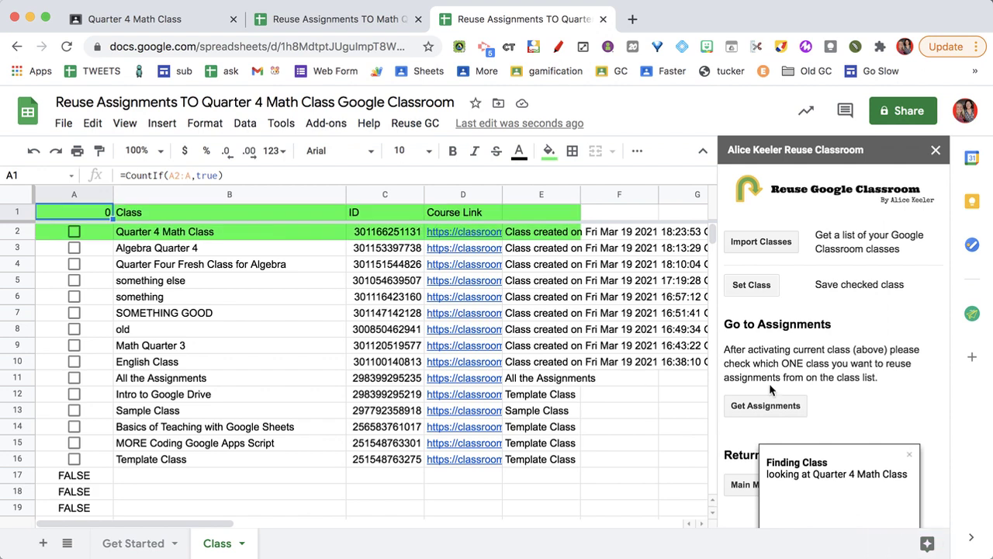
Open Get Assignments and select Math Quarter 3 from the Select a Class dropdown
click(761, 407)
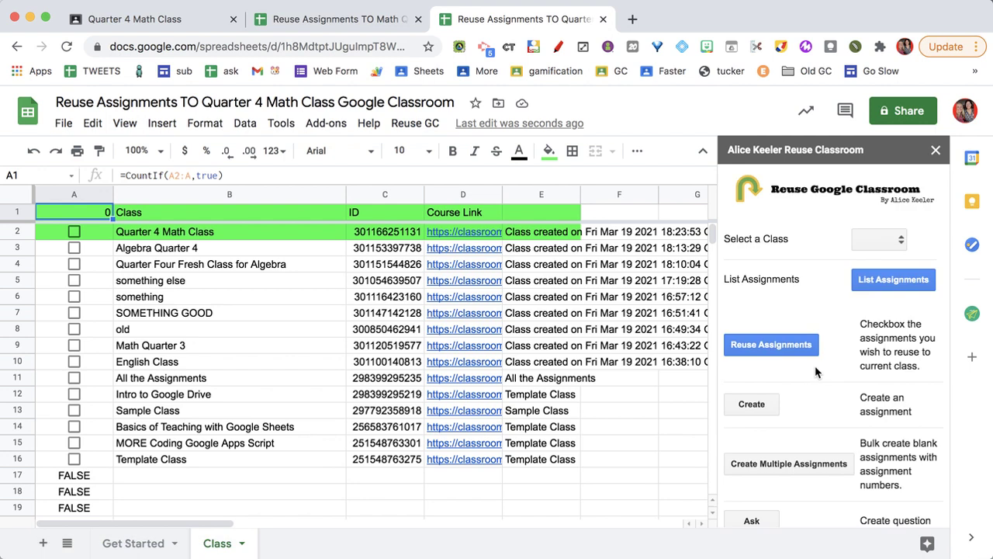
click(842, 244)
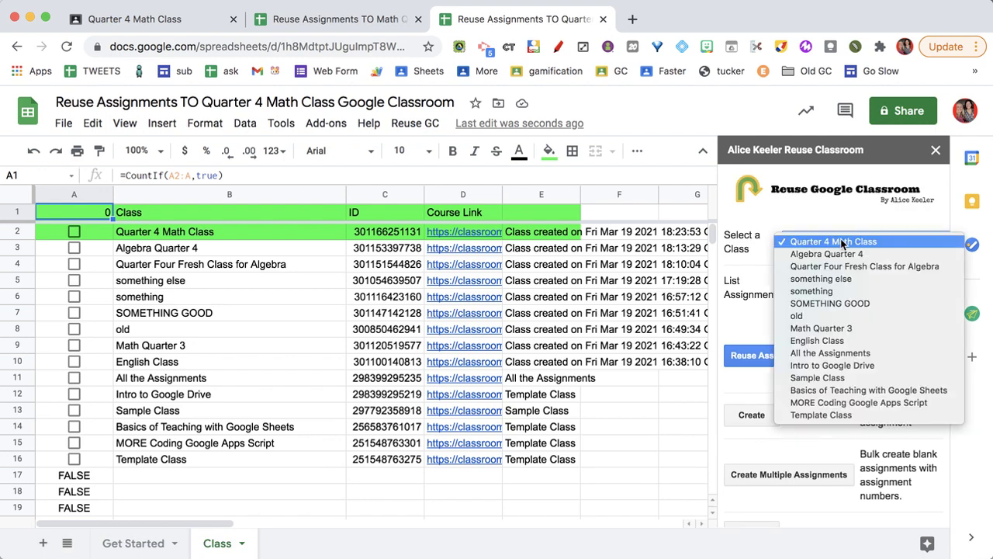
click(855, 333)
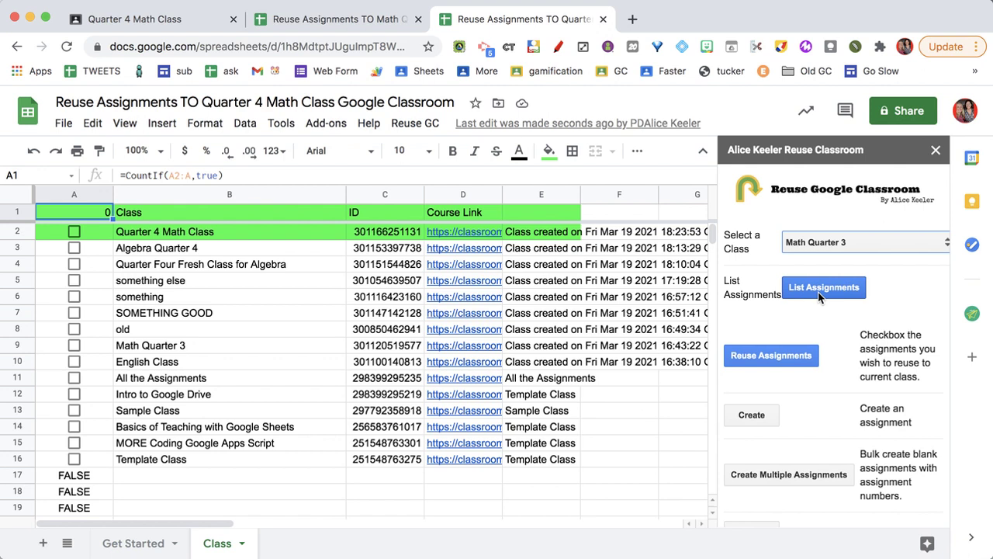
Back in Quarter 4 Math Class, expand the draft REUSE SPREADSHEET assignment under Classwork
click(163, 24)
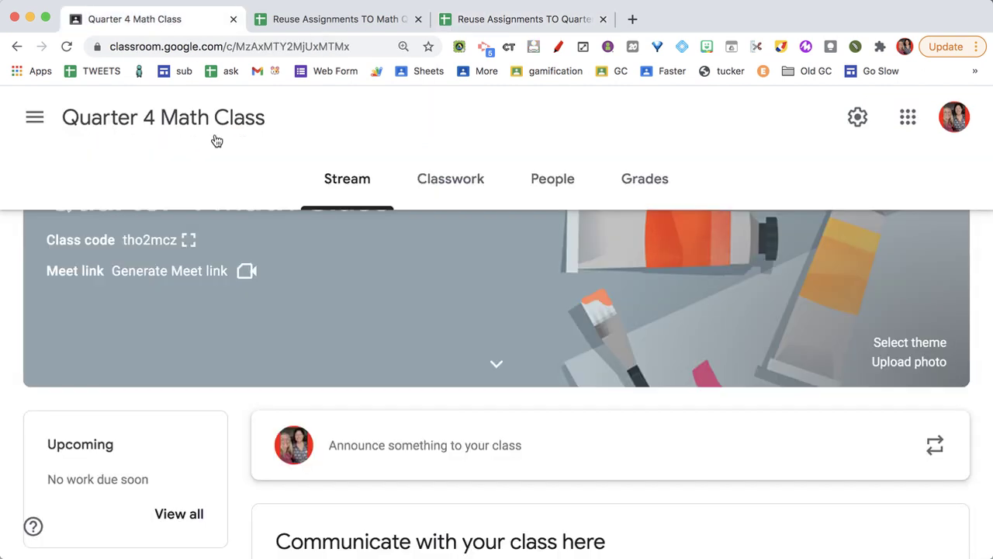
click(476, 184)
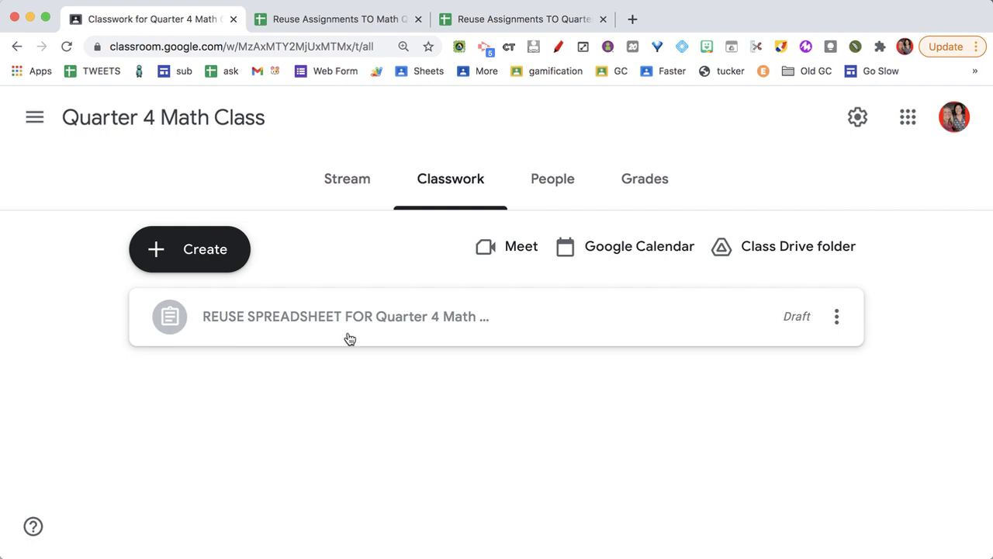
click(350, 339)
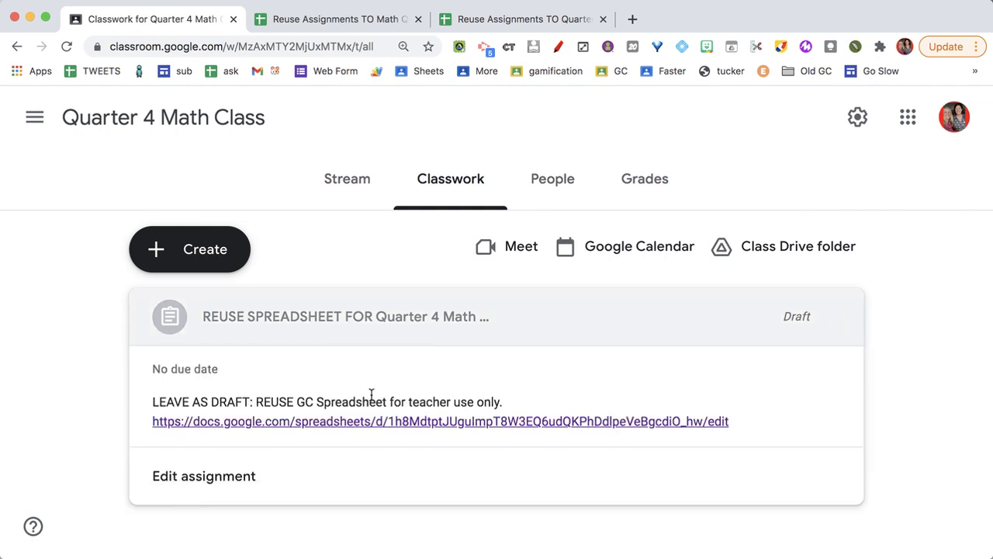